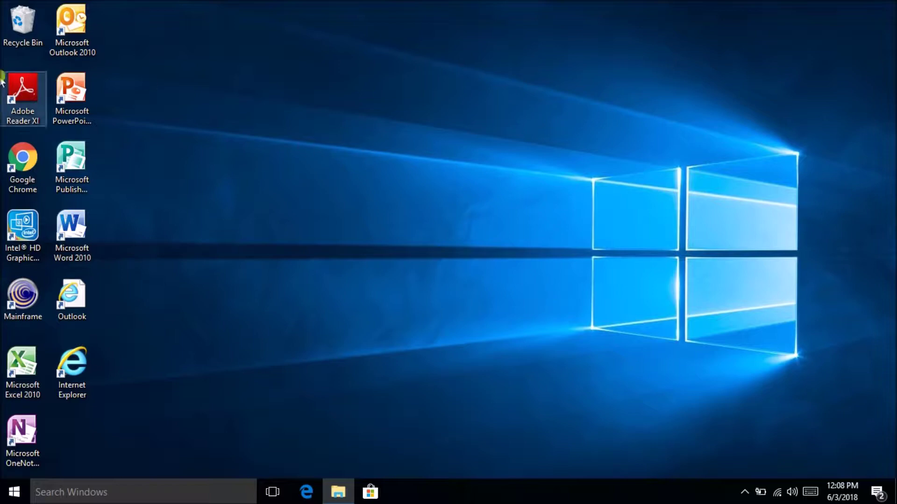
# Step: Open Google Chrome from the desktop and go to google.com
pyautogui.click(15, 160)
pyautogui.doubleClick(16, 161)
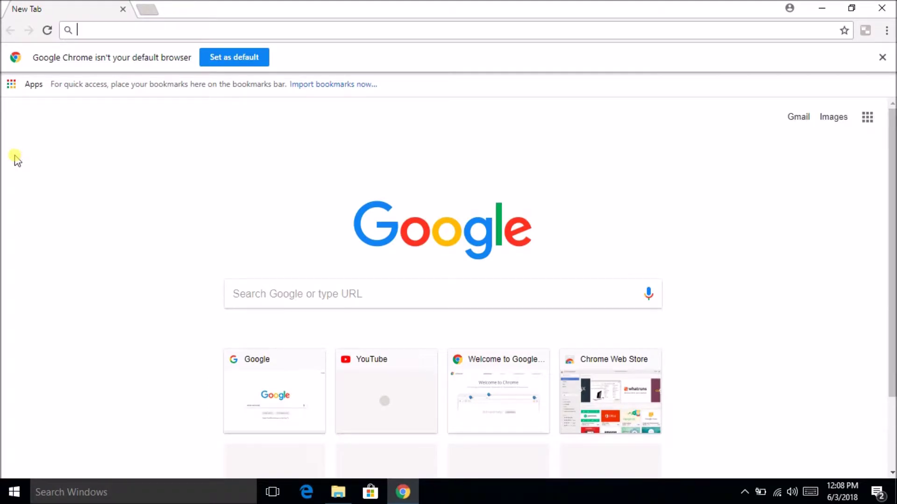
pyautogui.write('google.com')
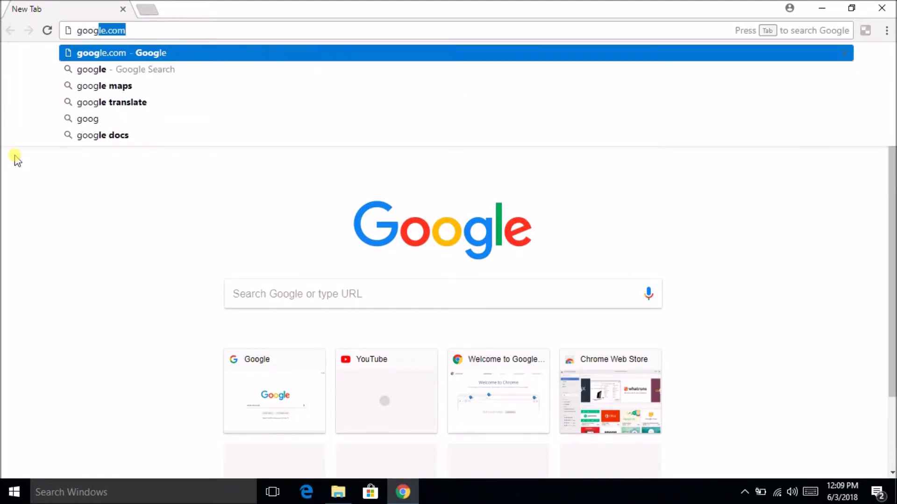
pyautogui.press('Return')
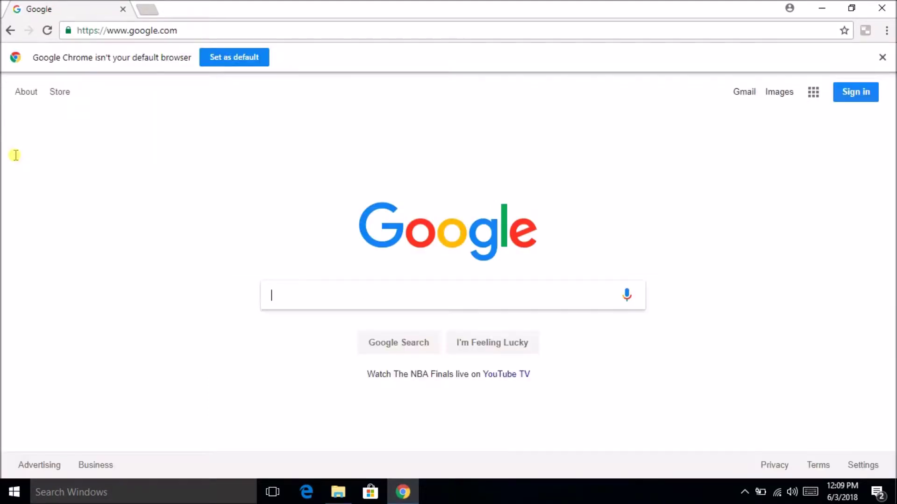
# Step: Search for itunes and download the 64-bit iTunes installer for Windows from Apple's site
pyautogui.write('itunes')
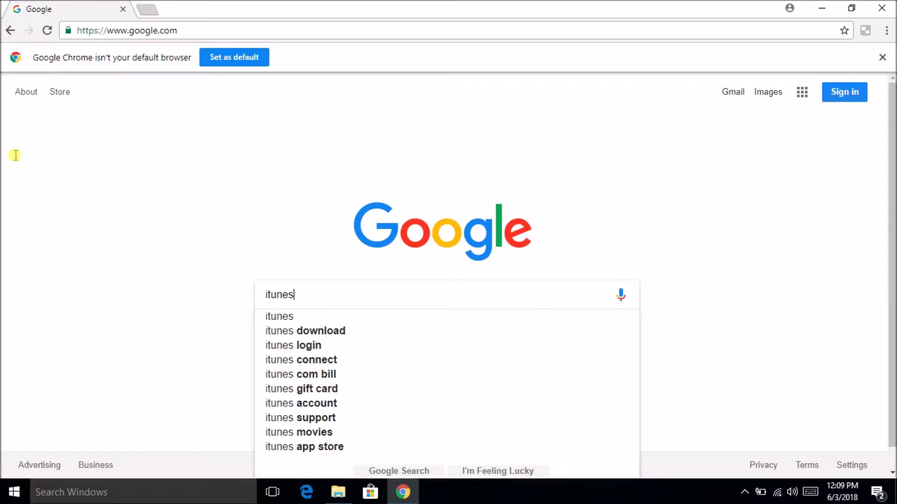
pyautogui.press('Return')
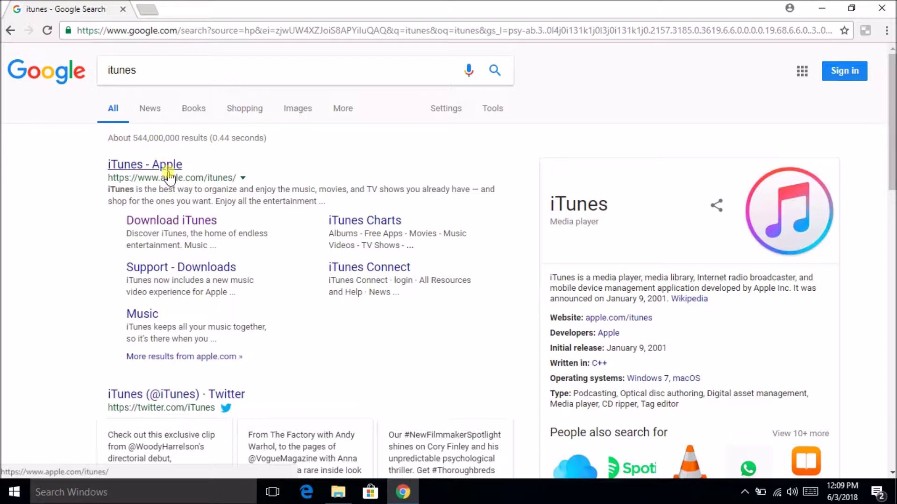
pyautogui.click(158, 221)
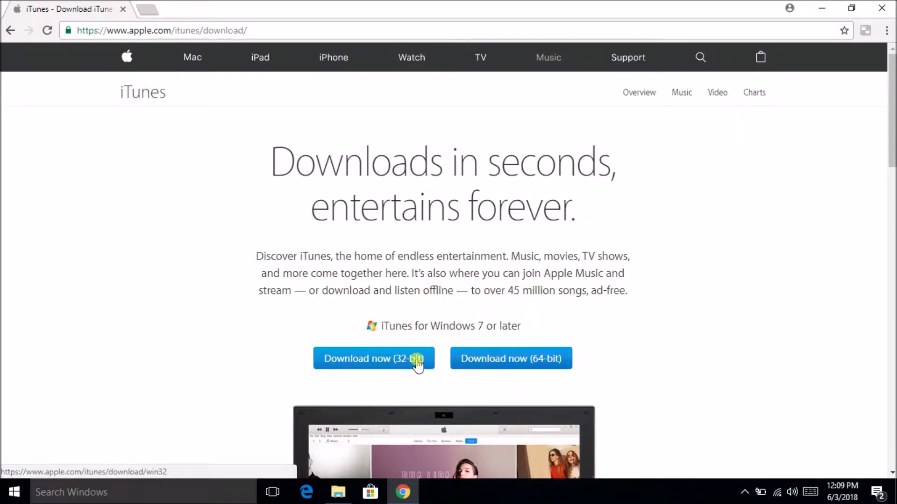
pyautogui.click(503, 360)
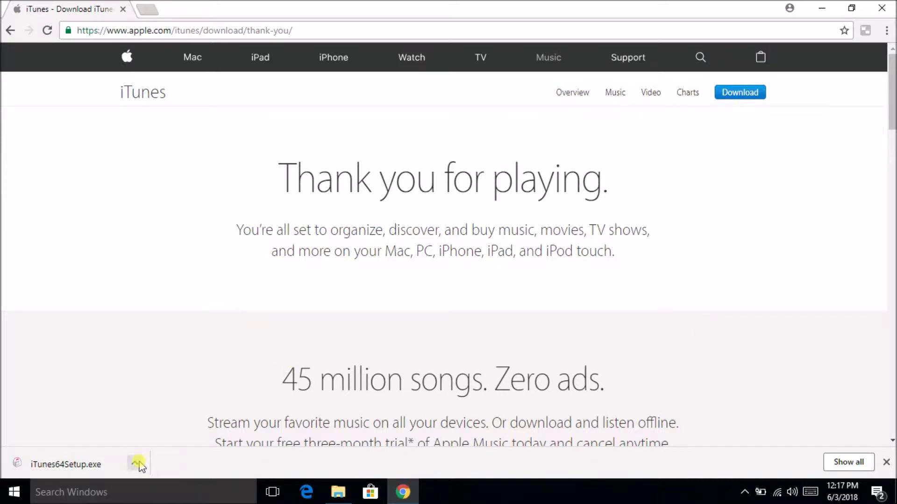
# Step: Run the downloaded iTunes64Setup.exe and proceed past the welcome page to the installation options
pyautogui.click(104, 466)
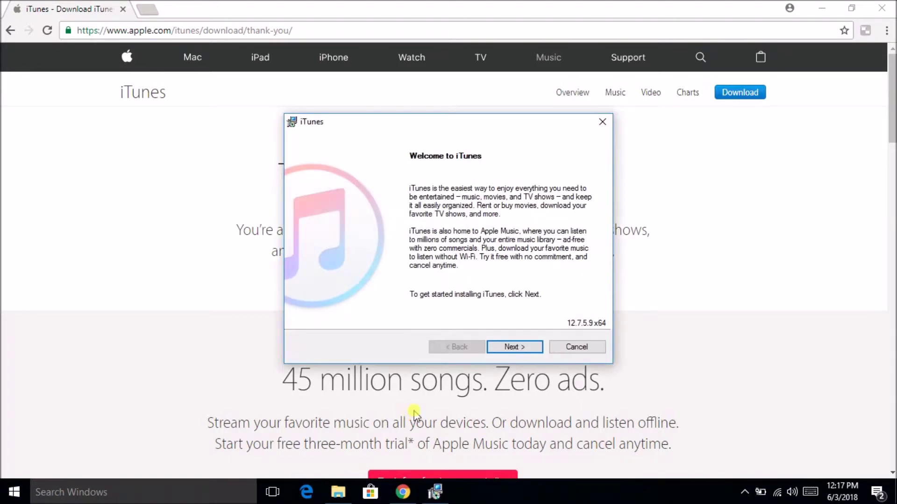
pyautogui.click(521, 352)
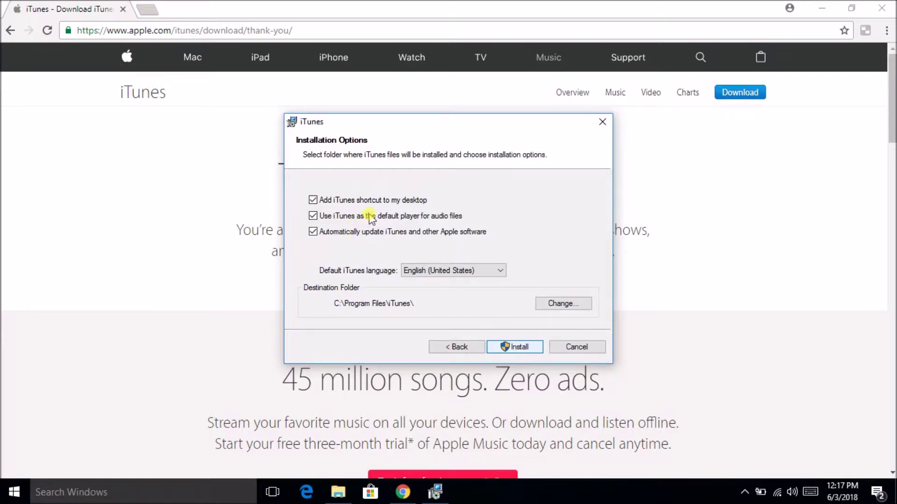
pyautogui.click(743, 494)
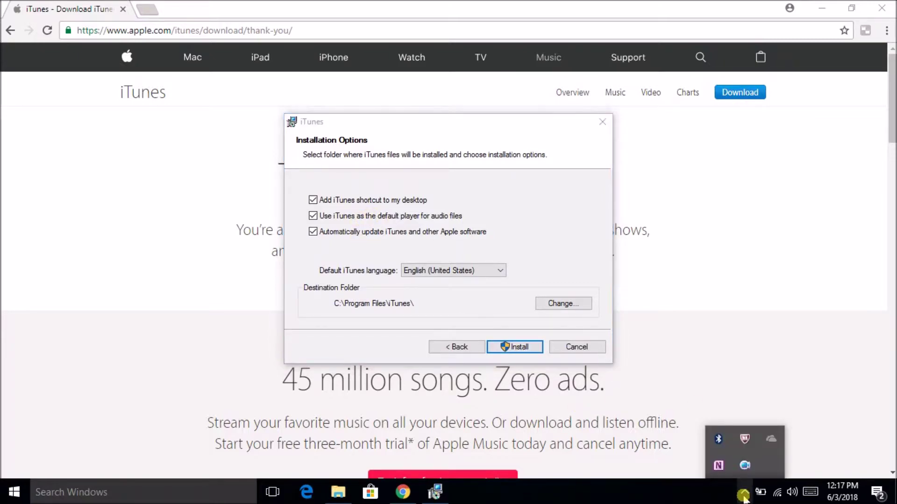
pyautogui.click(711, 262)
pyautogui.scroll(-8, 481, 391)
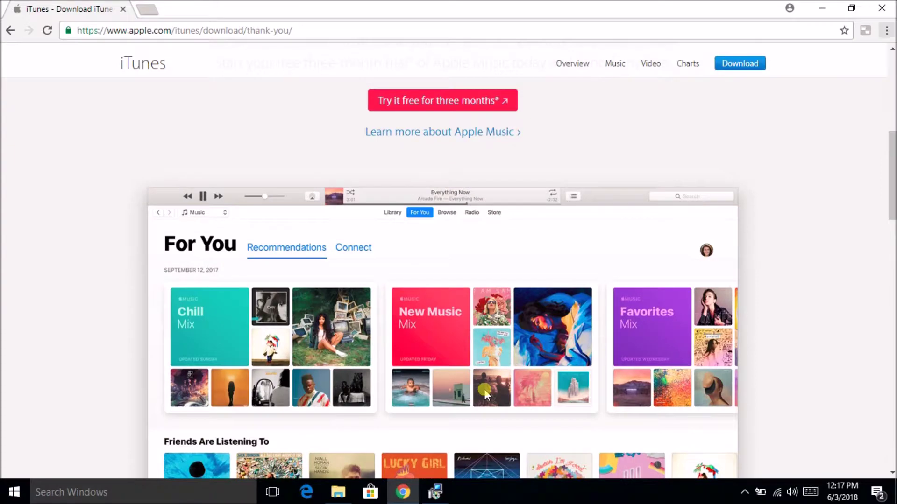
pyautogui.hotkey('alt', 'Tab')
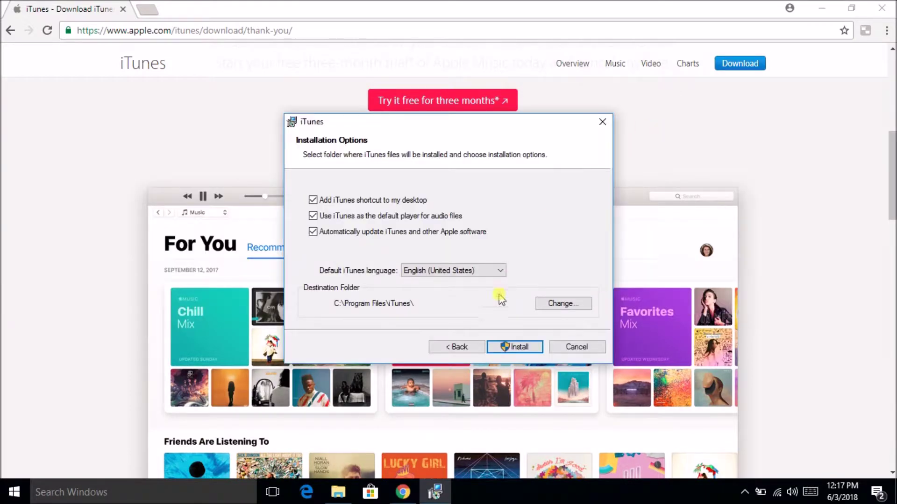
# Step: Install iTunes with the default options and exit the installer with iTunes set to open
pyautogui.click(514, 349)
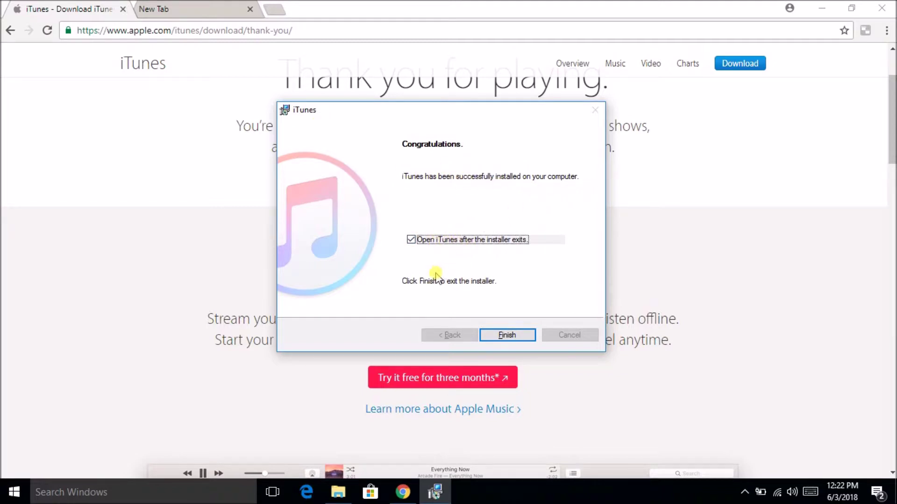
pyautogui.click(507, 336)
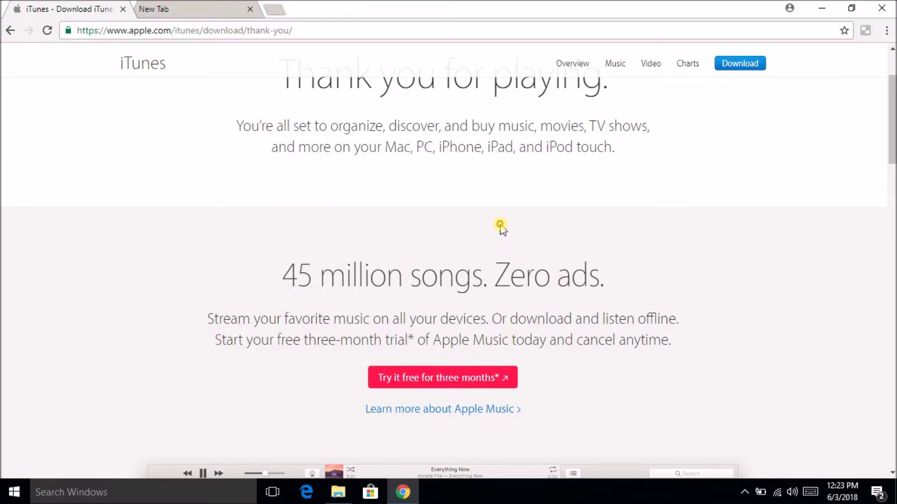
# Step: Show the Windows desktop and refresh it twice
pyautogui.scroll(3, 501, 226)
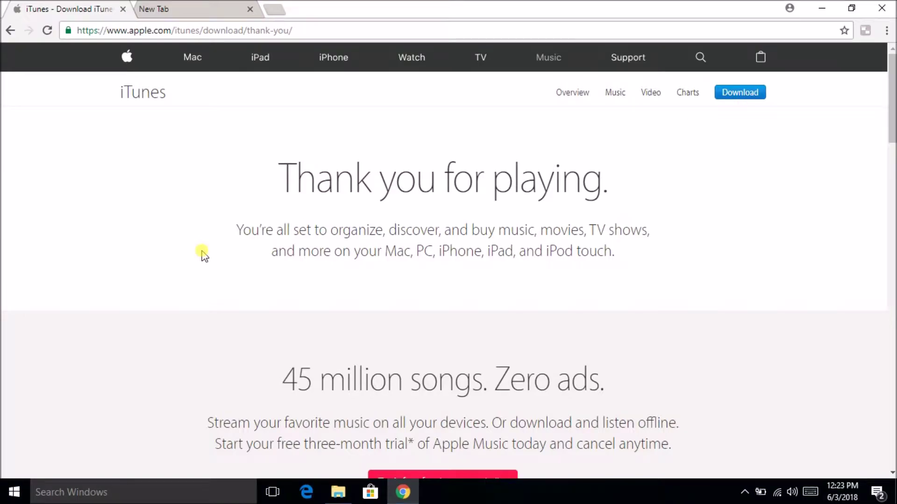
pyautogui.press('super+d')
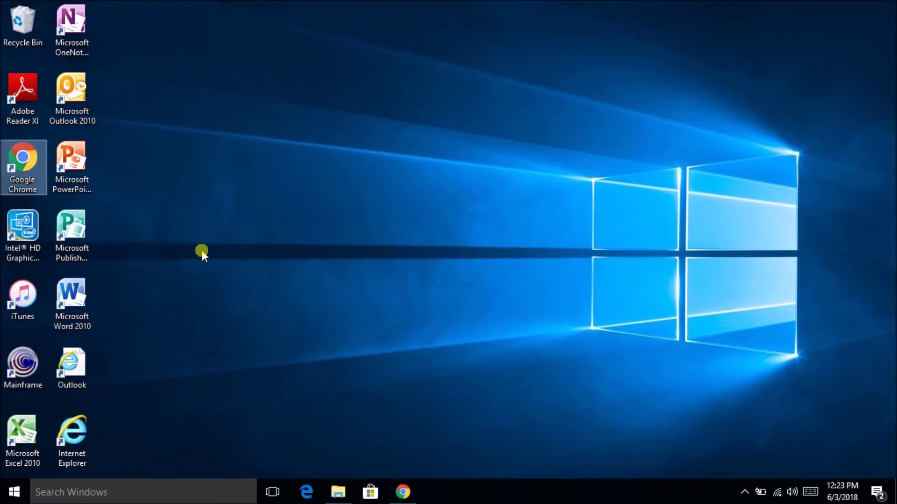
pyautogui.rightClick(172, 282)
pyautogui.click(216, 324)
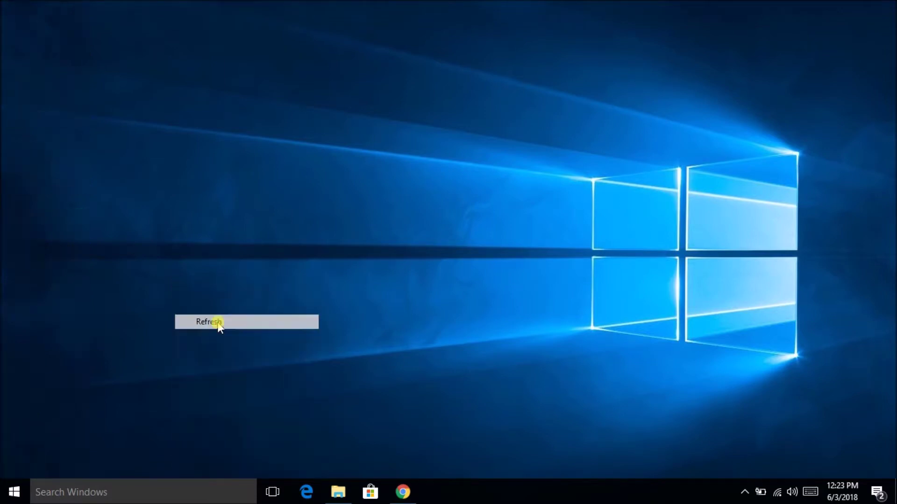
pyautogui.rightClick(212, 211)
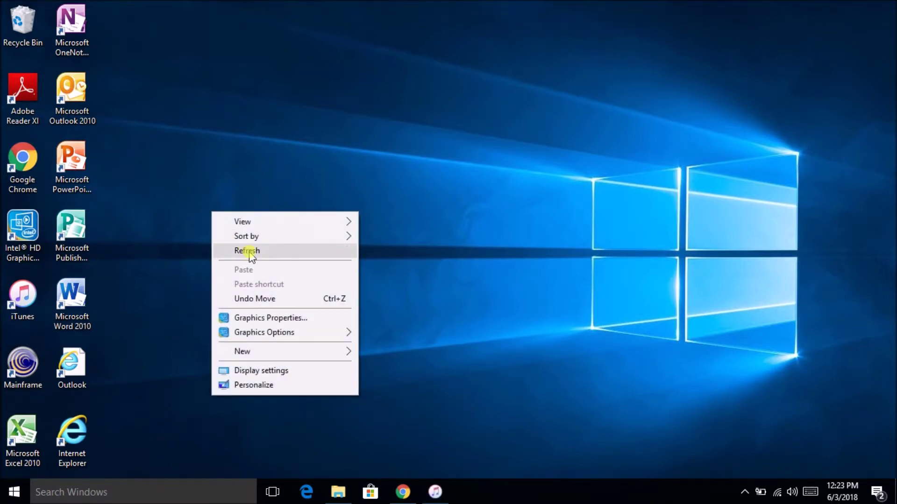
pyautogui.click(248, 251)
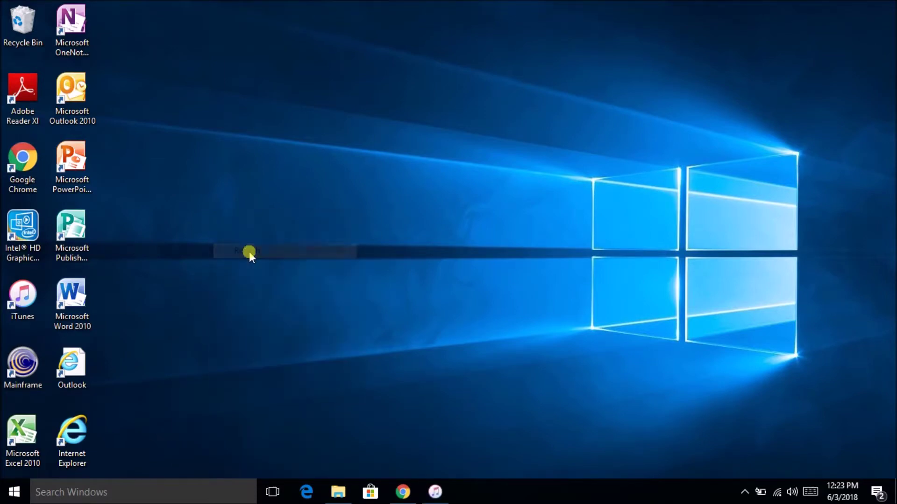
# Step: Switch to iTunes and bring up its Software License Agreement
pyautogui.click(434, 493)
pyautogui.rightClick(434, 492)
pyautogui.hotkey('alt', 'Tab')
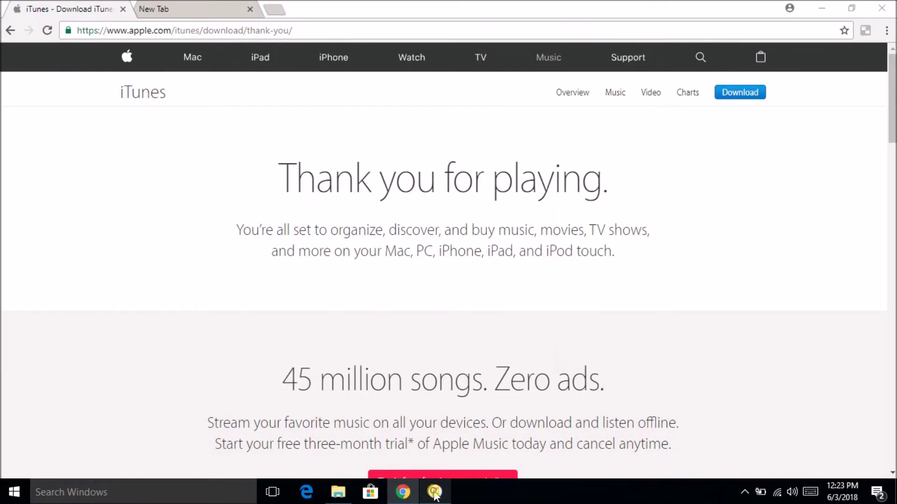
pyautogui.rightClick(434, 494)
pyautogui.click(415, 425)
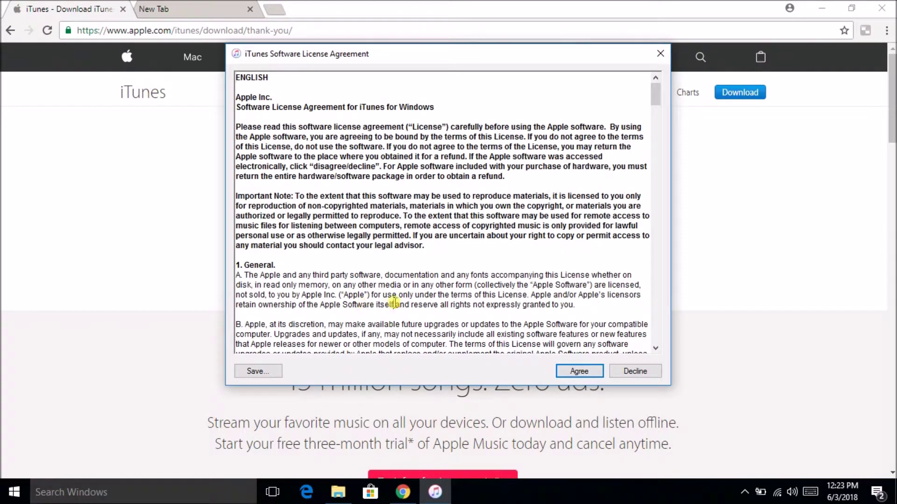
# Step: Read through the iTunes Software License Agreement to its end and agree to it
pyautogui.scroll(-20, 365, 305)
pyautogui.scroll(-15, 395, 302)
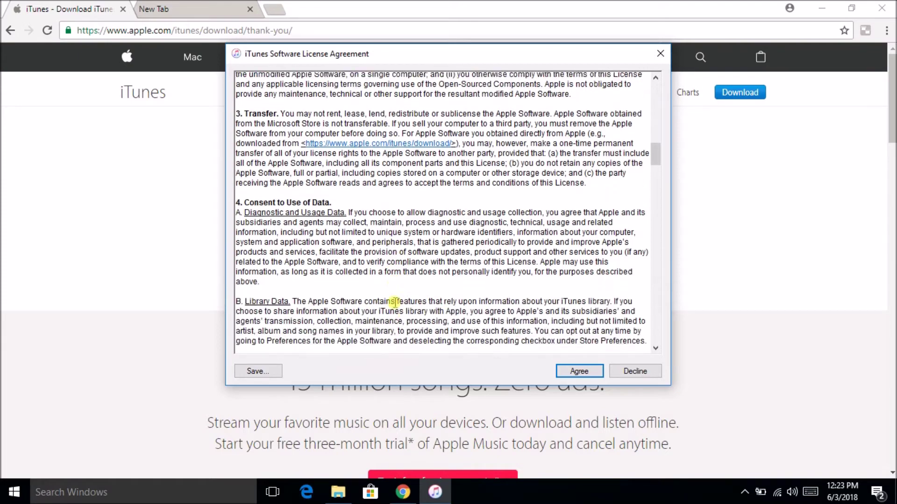
pyautogui.scroll(-15, 397, 304)
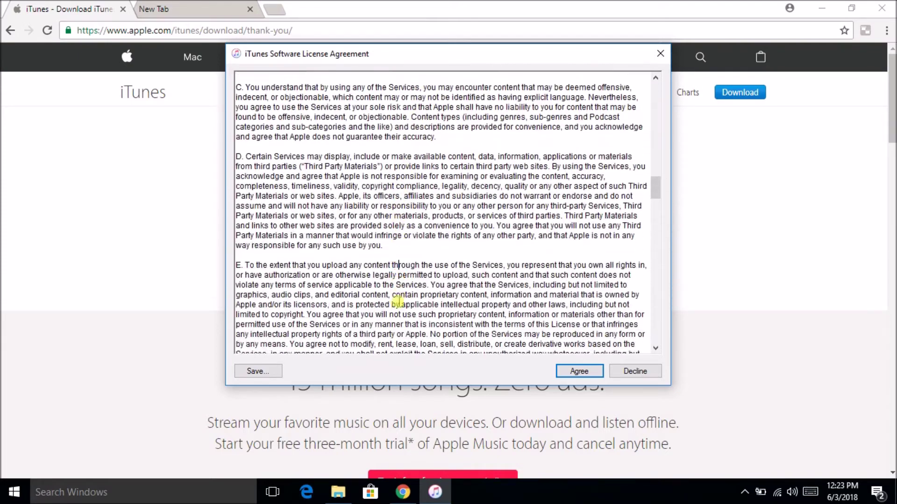
pyautogui.scroll(-14, 398, 301)
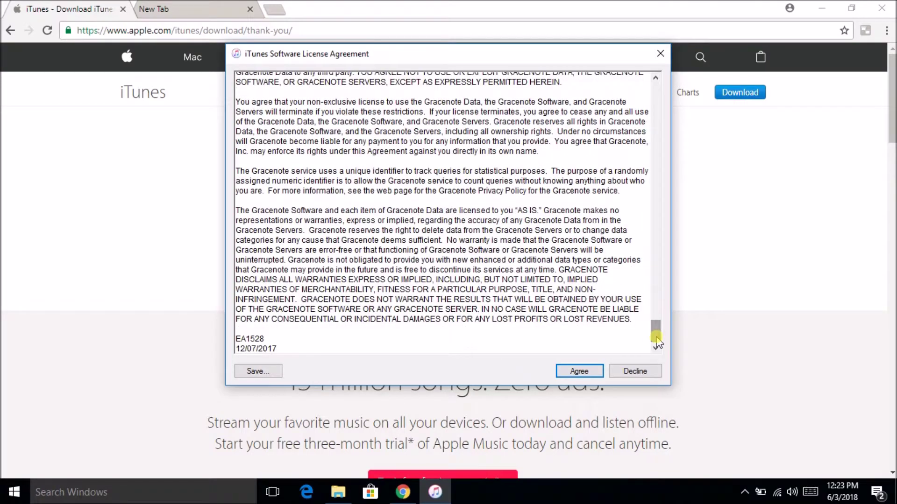
pyautogui.click(584, 372)
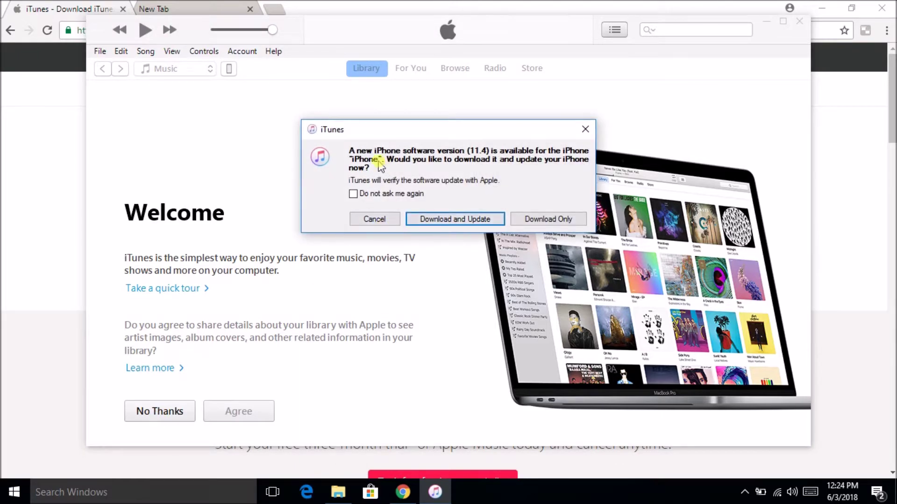
# Step: Choose to download and install the iPhone software update 11.4 and accept its license agreement
pyautogui.click(441, 219)
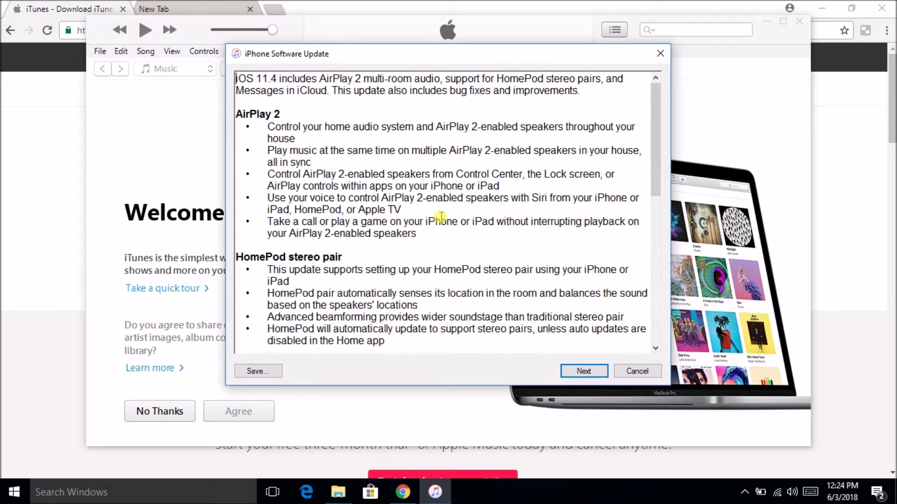
pyautogui.click(585, 372)
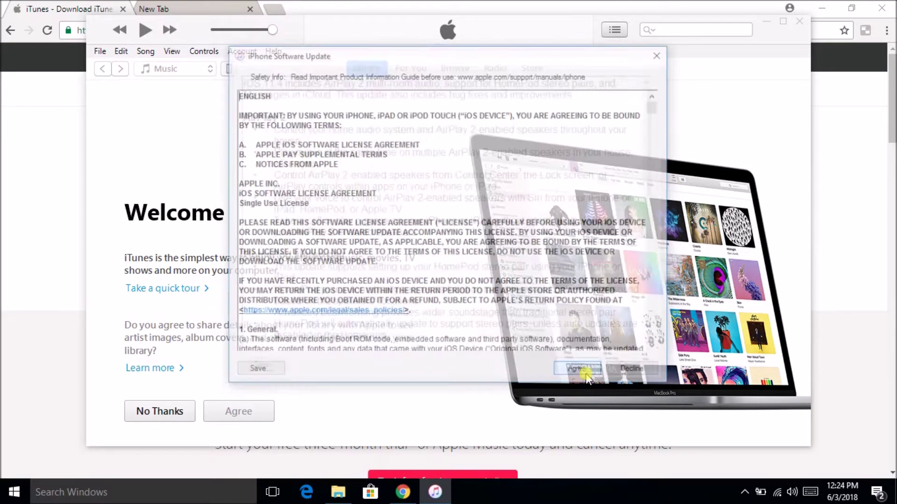
pyautogui.click(586, 373)
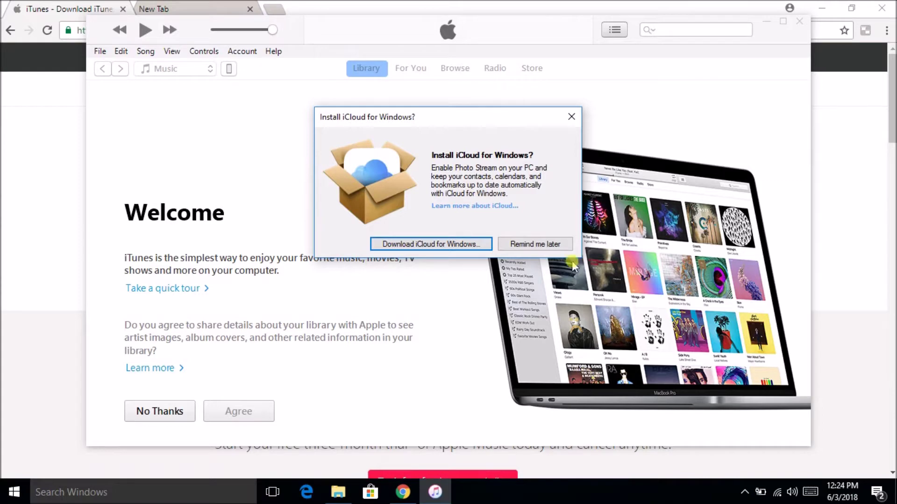
# Step: Postpone the iCloud for Windows installation and decline sharing library details with Apple
pyautogui.click(540, 244)
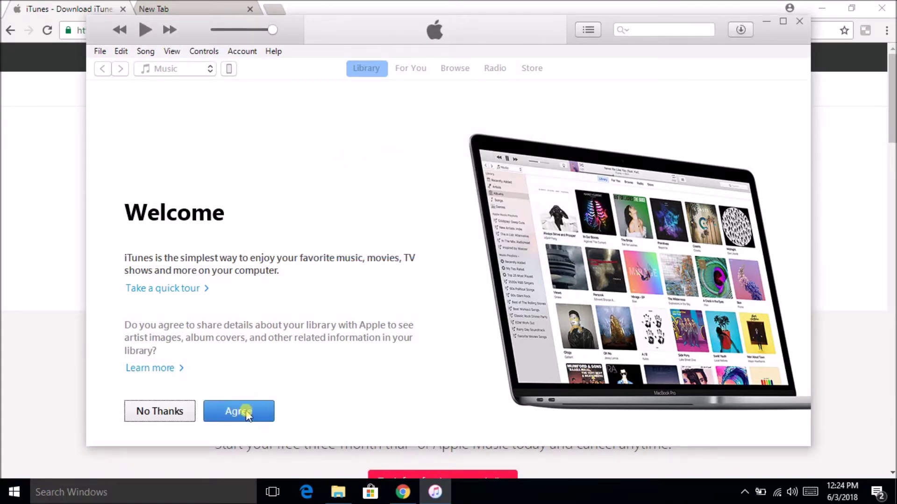
pyautogui.click(150, 411)
pyautogui.moveTo(400, 27)
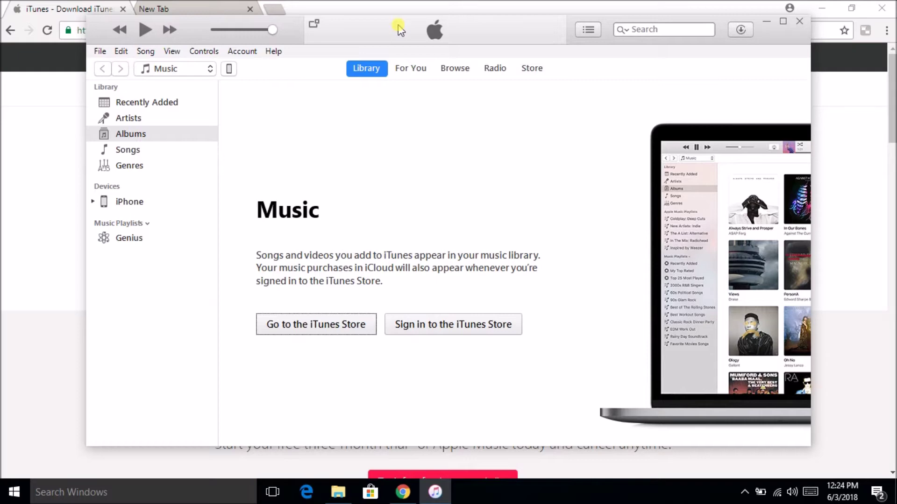
# Step: View the iTunes Store welcome page, then return to the music library's Recently Added section
pyautogui.click(310, 326)
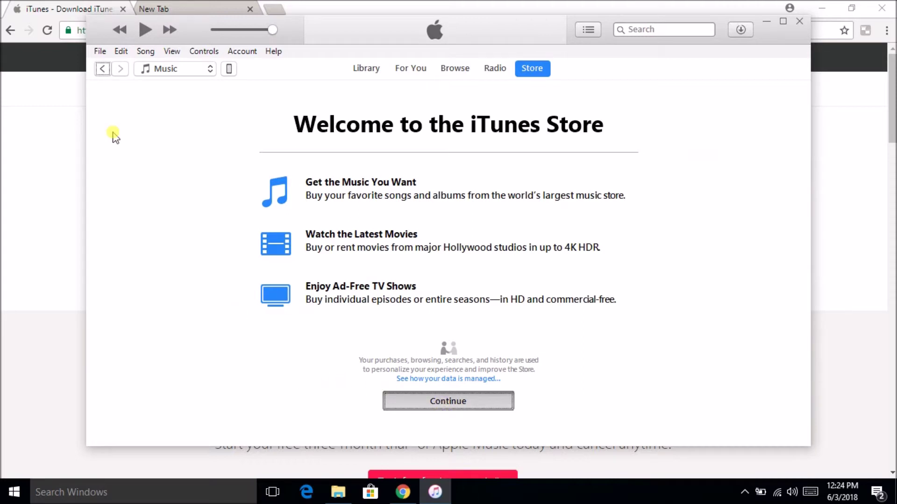
pyautogui.click(103, 69)
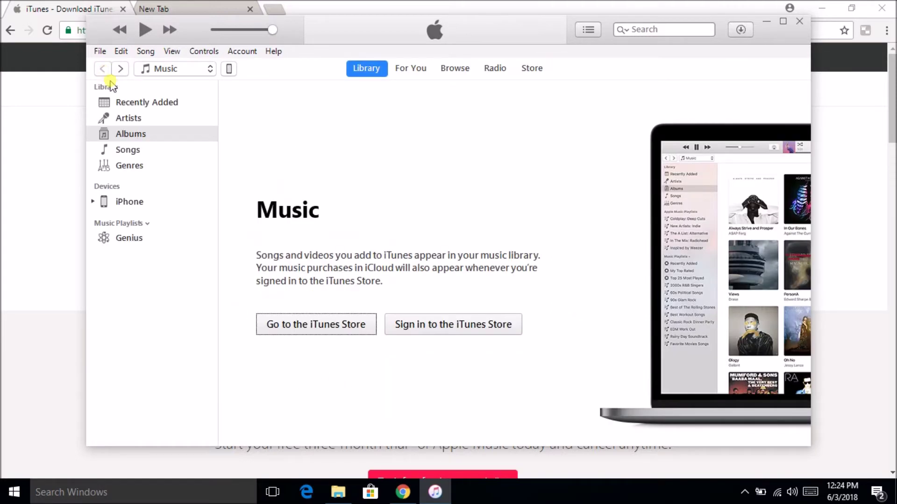
pyautogui.click(138, 104)
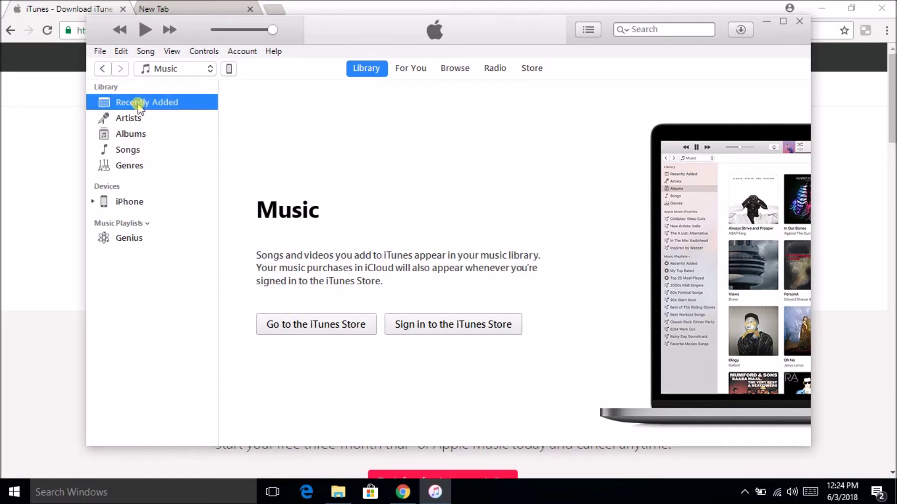